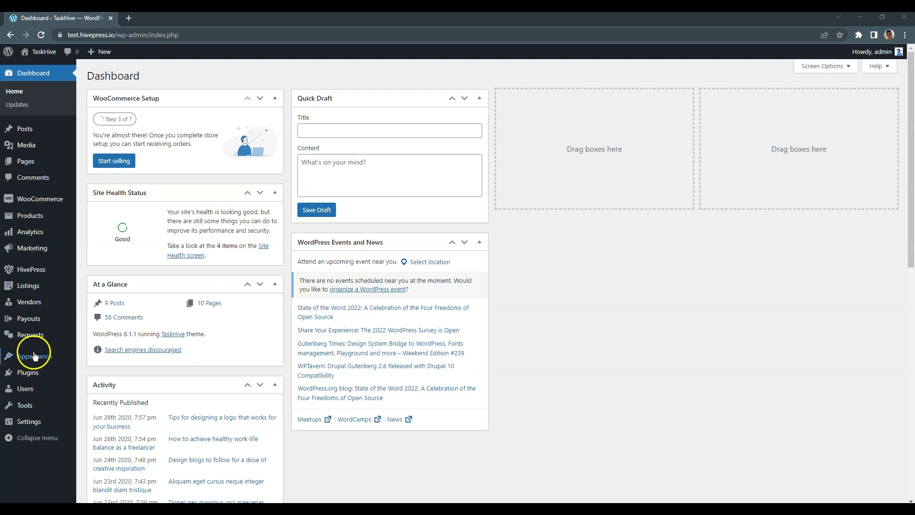
# Search the plugin directory for 'LiteSpeed cache', then install and activate LiteSpeed Cache
pyautogui.moveTo(38, 377)
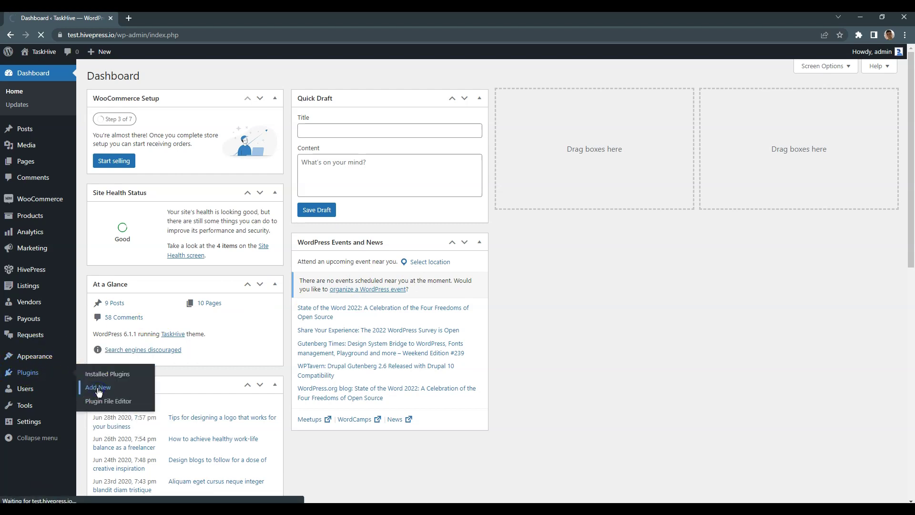
pyautogui.click(95, 387)
pyautogui.click(817, 102)
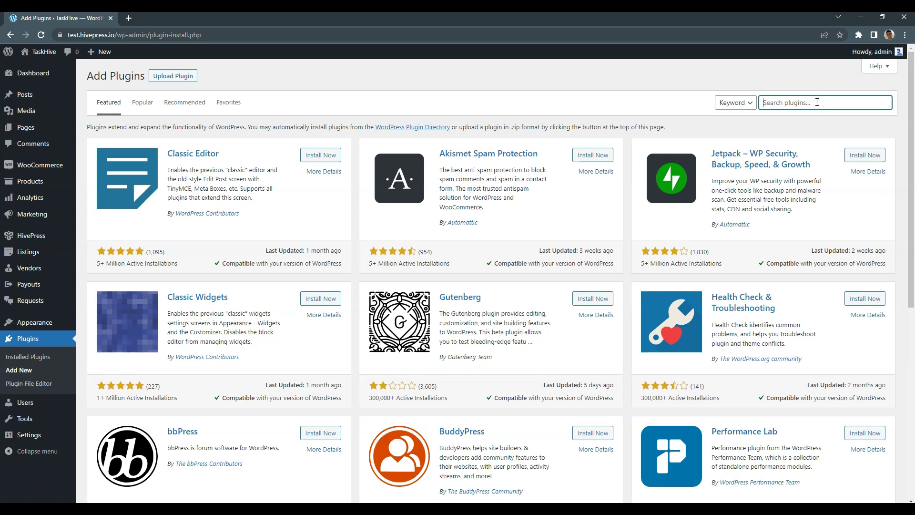
pyautogui.write('LiteSpeed cache')
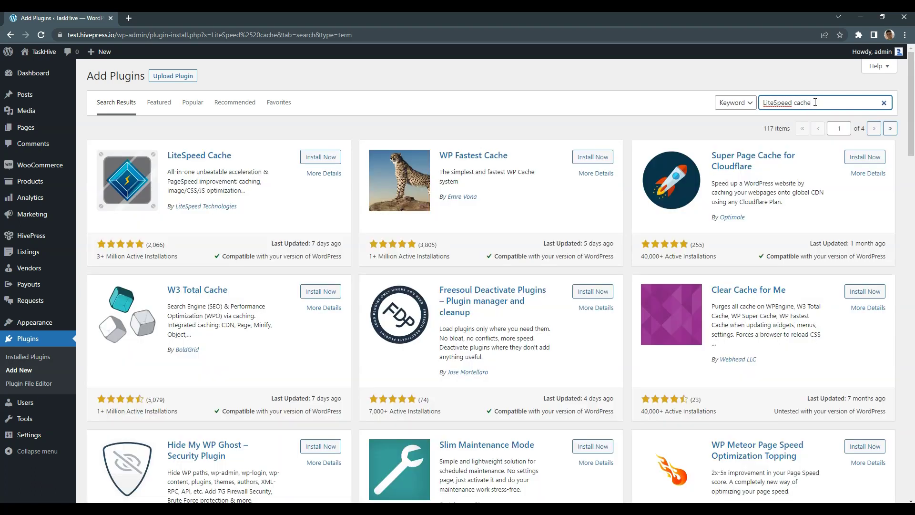
pyautogui.click(312, 157)
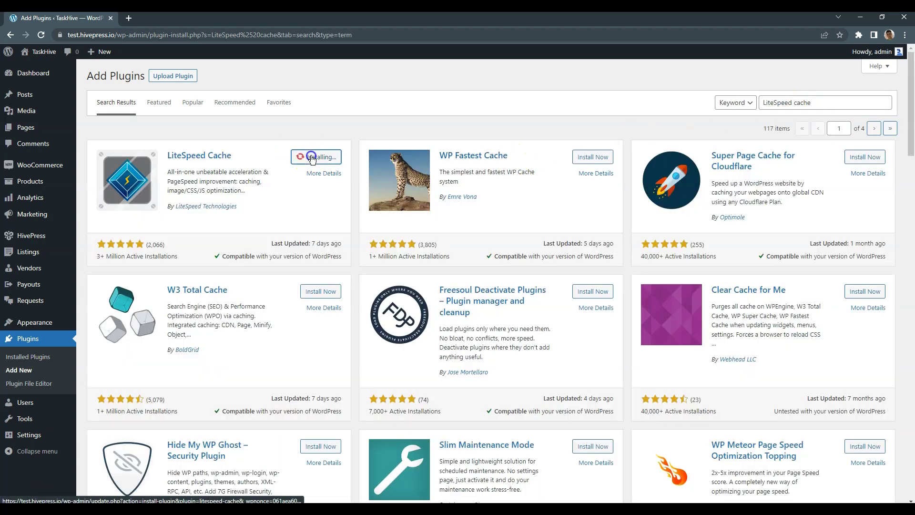
pyautogui.click(324, 157)
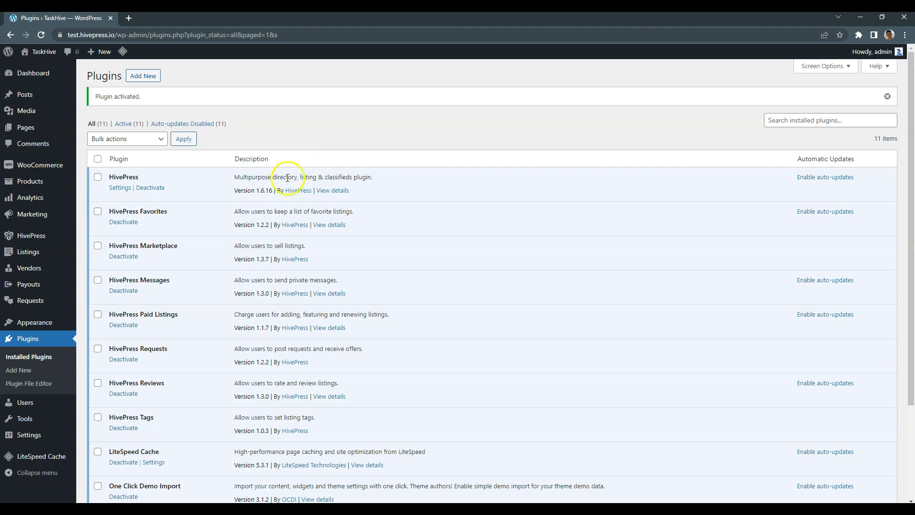
# Turn Cache Logged-in Users OFF in LiteSpeed Cache, save, and view the Object cache settings
pyautogui.moveTo(44, 459)
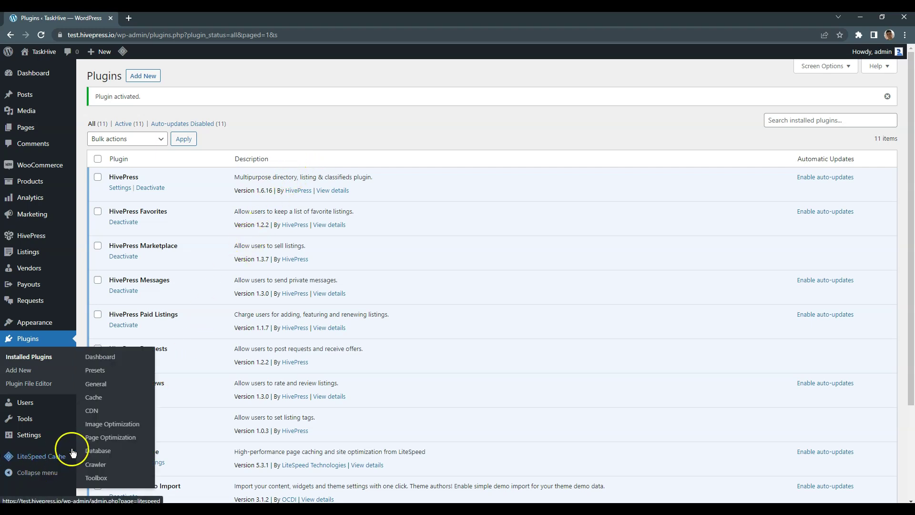
pyautogui.click(96, 399)
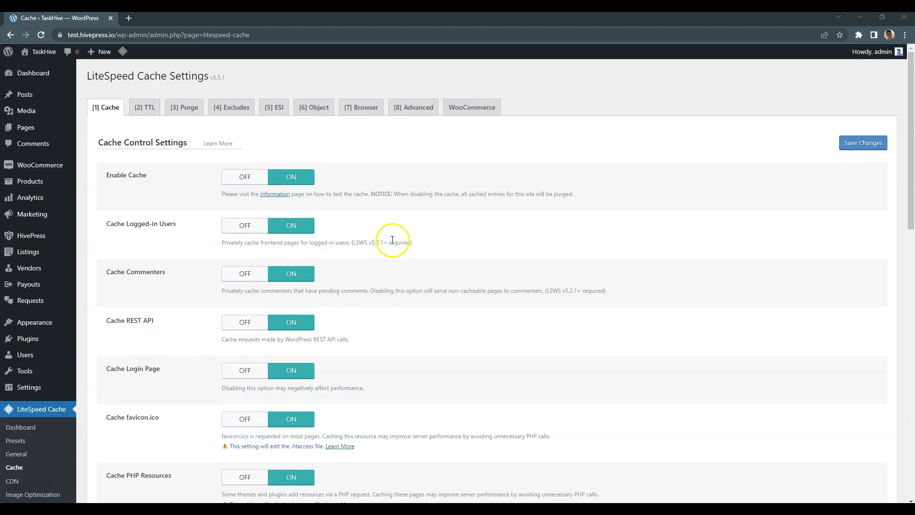
pyautogui.click(247, 229)
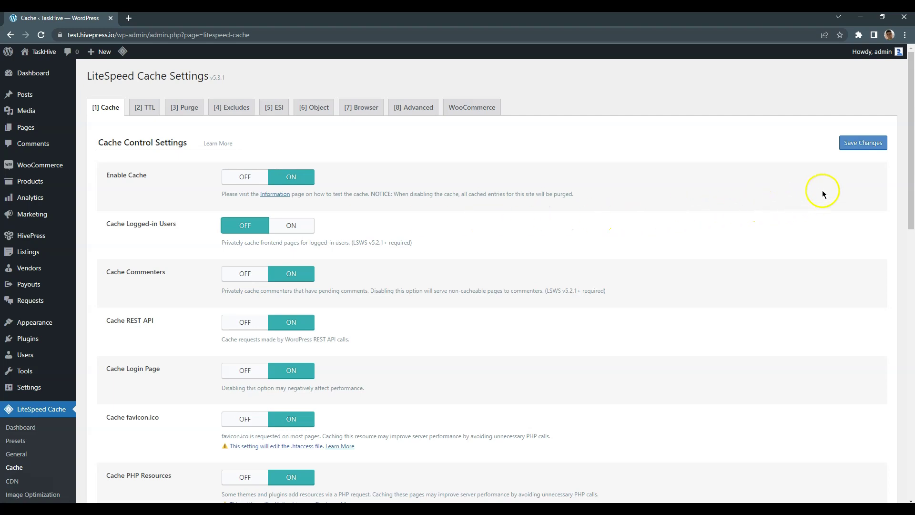
pyautogui.click(863, 144)
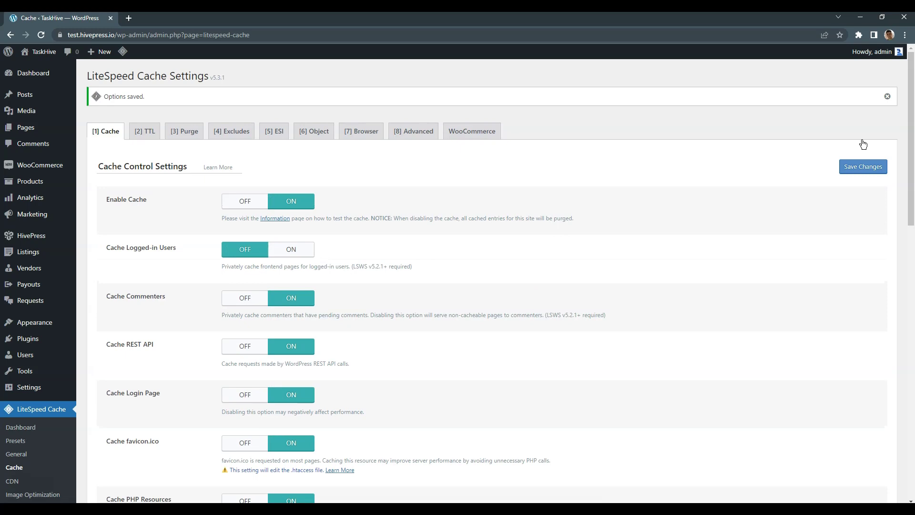
pyautogui.click(318, 138)
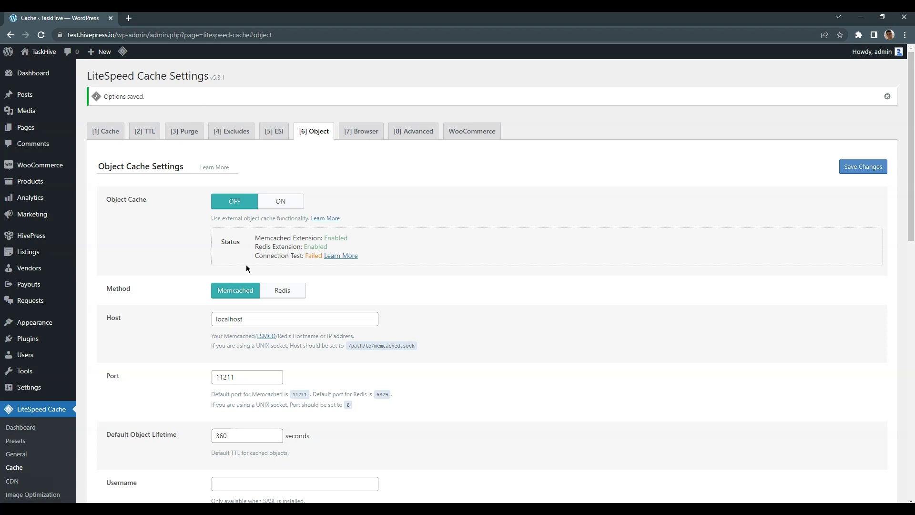
# Switch Browser Cache ON in the Browser tab and save the change
pyautogui.click(370, 131)
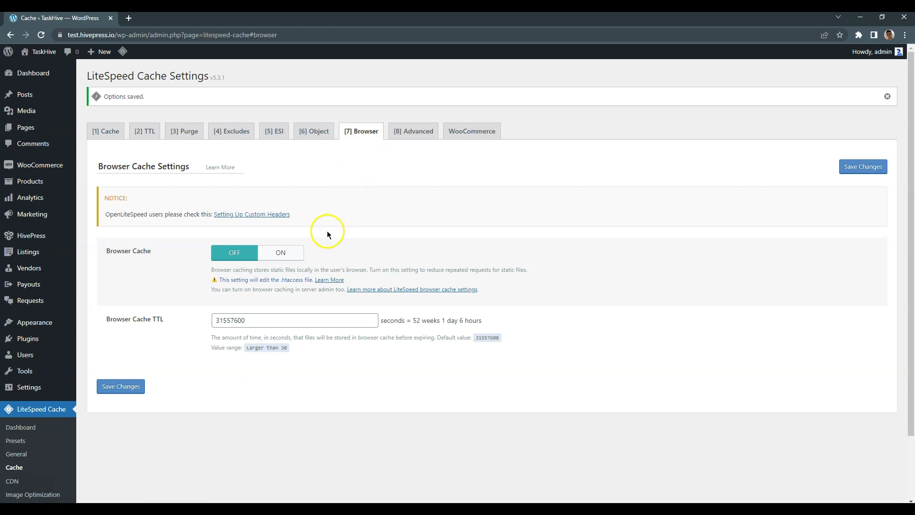
pyautogui.click(286, 255)
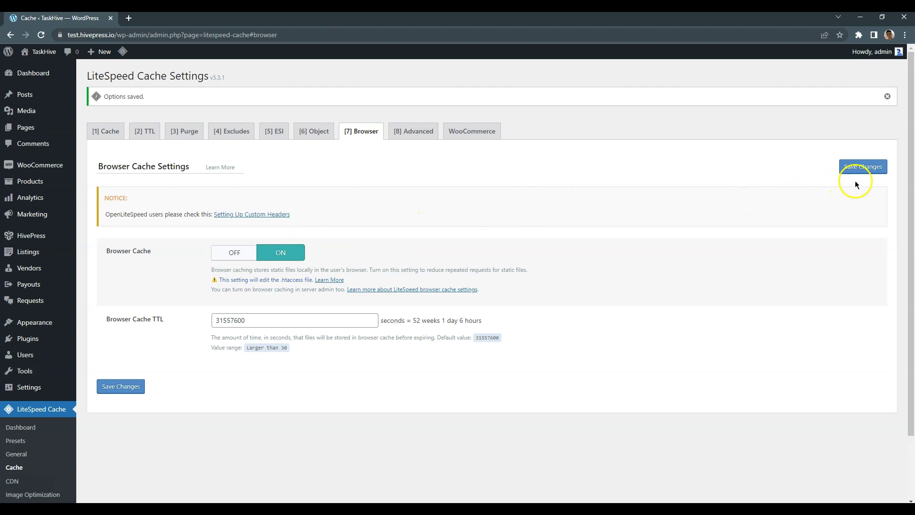
pyautogui.click(872, 168)
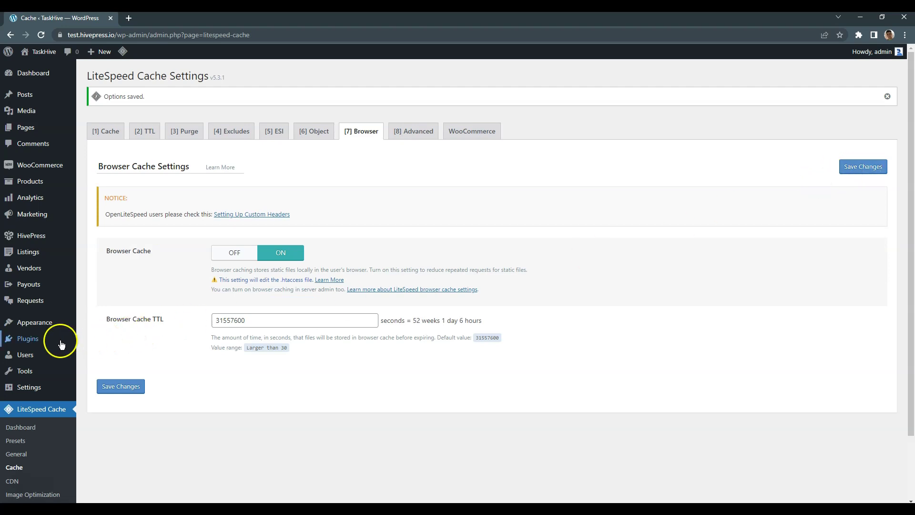
# Enable CSS Minify and CSS Combine under Page Optimization and save
pyautogui.moveTo(61, 343)
pyautogui.scroll(-3, 61, 343)
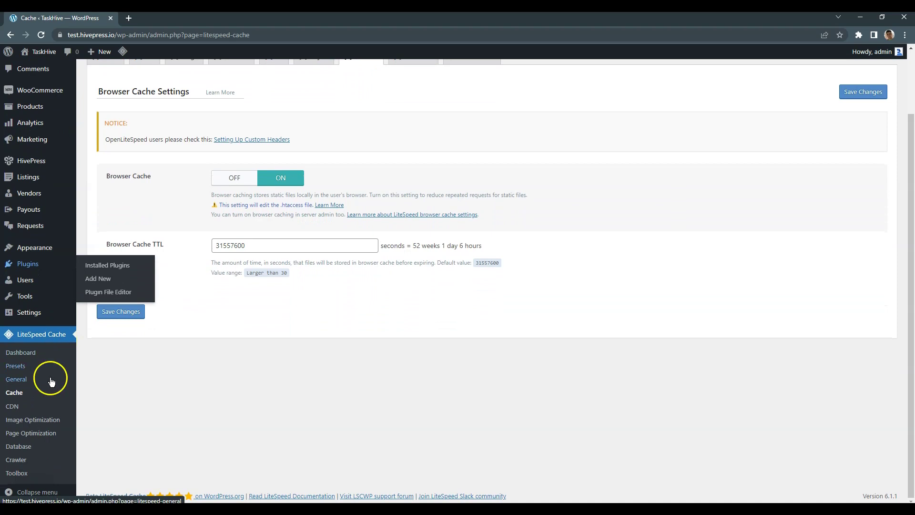
pyautogui.click(43, 435)
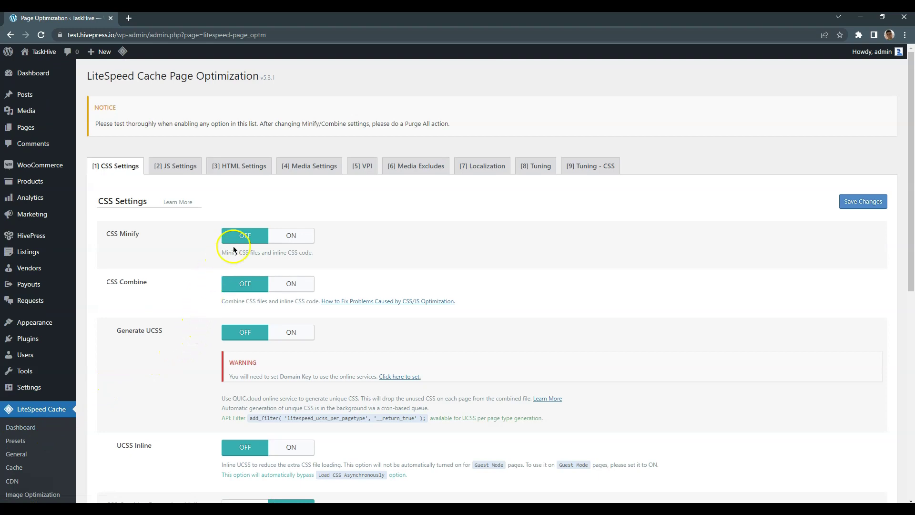
pyautogui.click(282, 235)
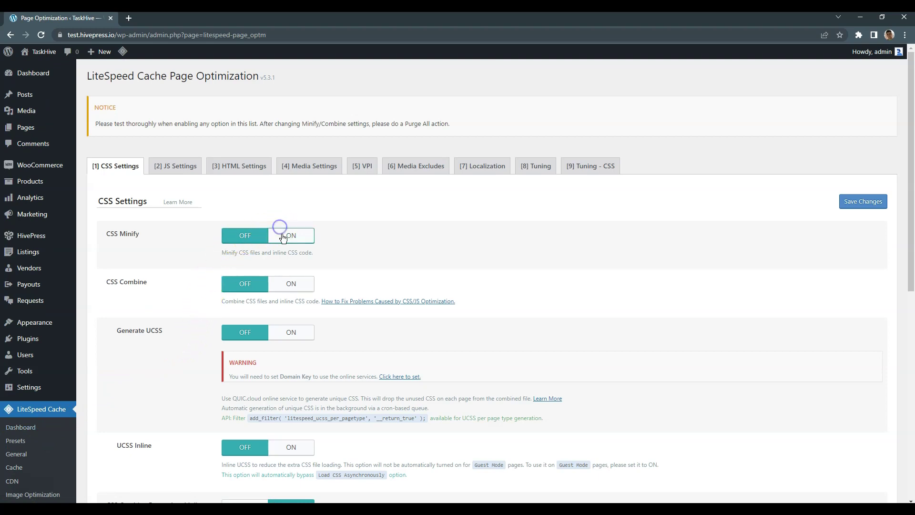
pyautogui.click(293, 284)
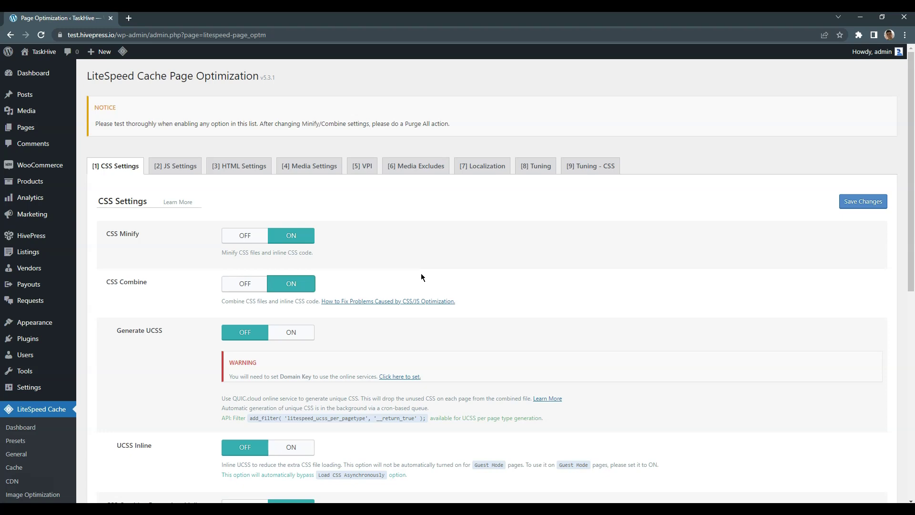
pyautogui.click(855, 205)
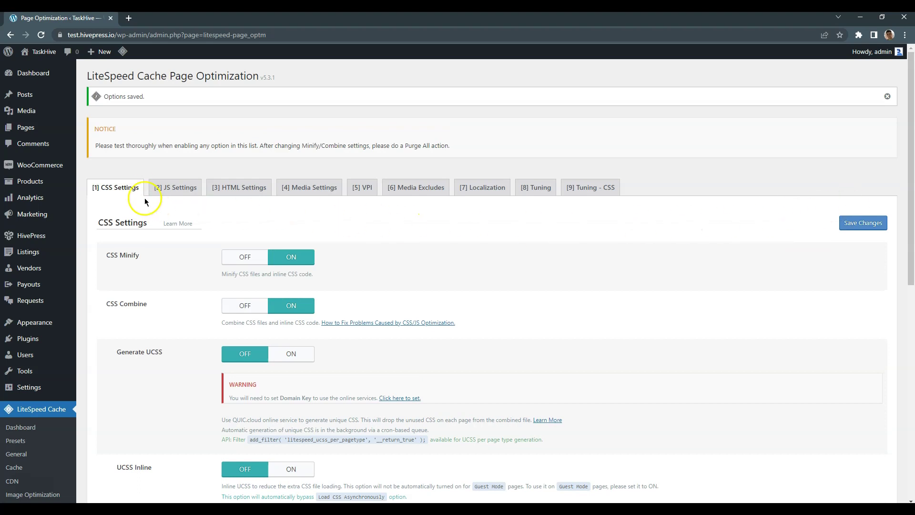
# Turn on JS Minify and JS Combine, set Load JS Deferred to Deferred, and save
pyautogui.click(161, 191)
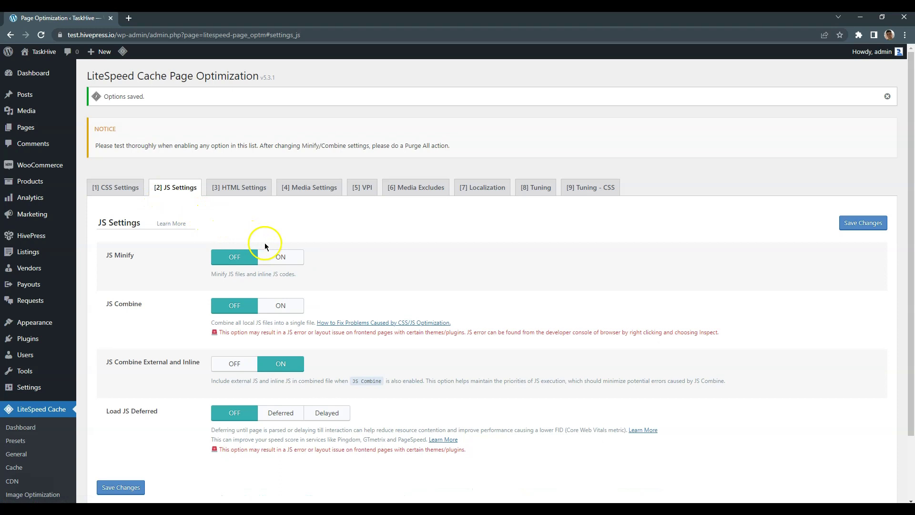
pyautogui.click(281, 258)
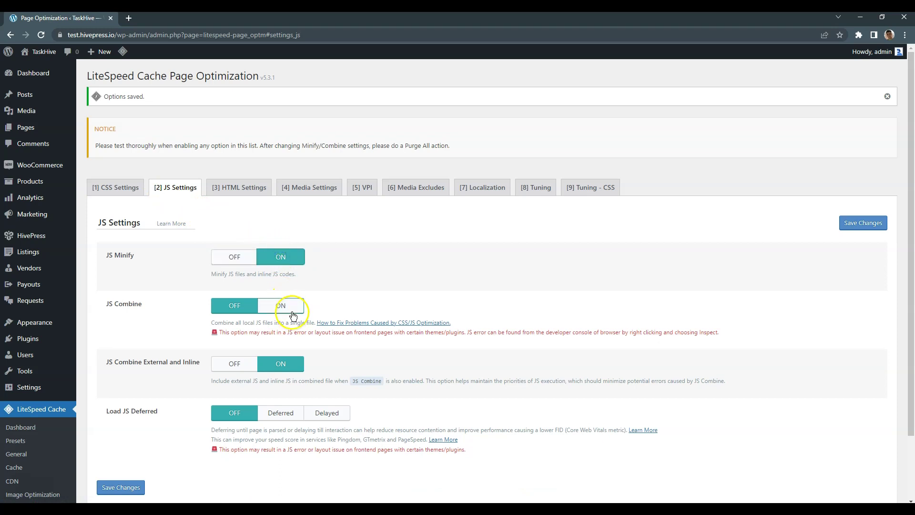
pyautogui.click(291, 312)
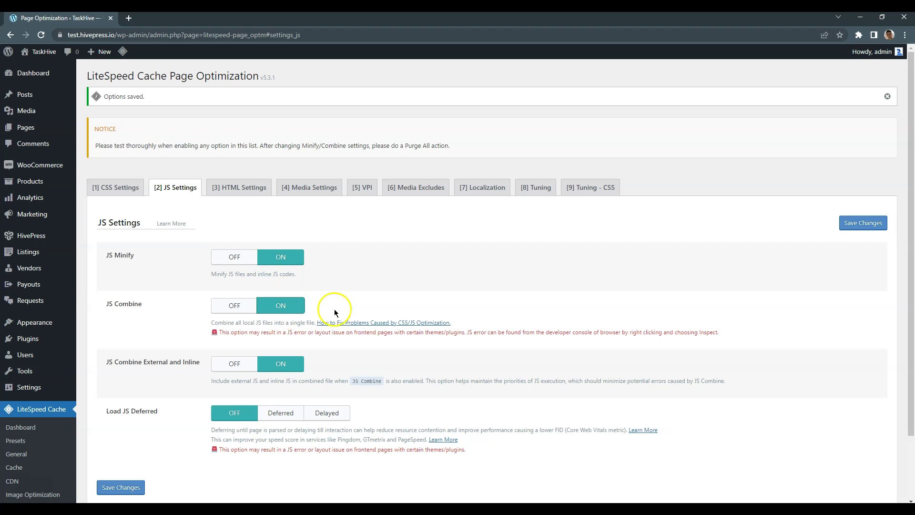
pyautogui.click(286, 414)
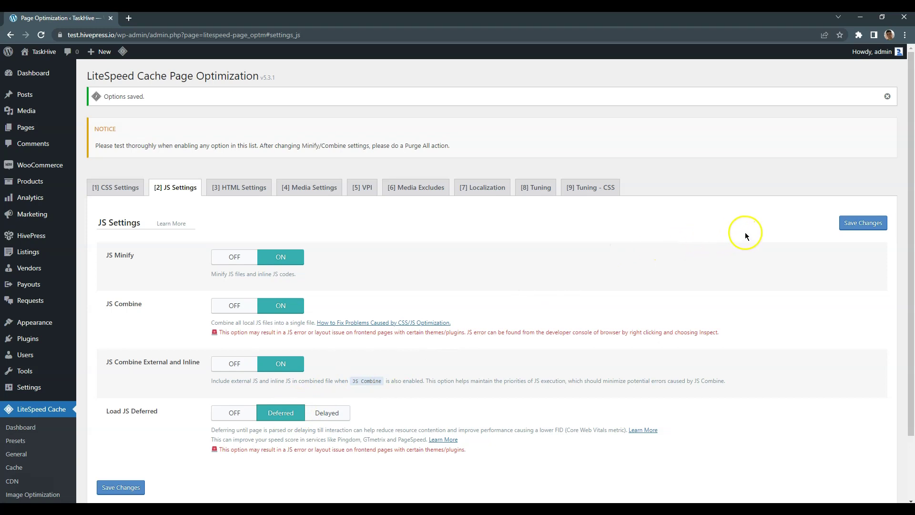
pyautogui.click(881, 225)
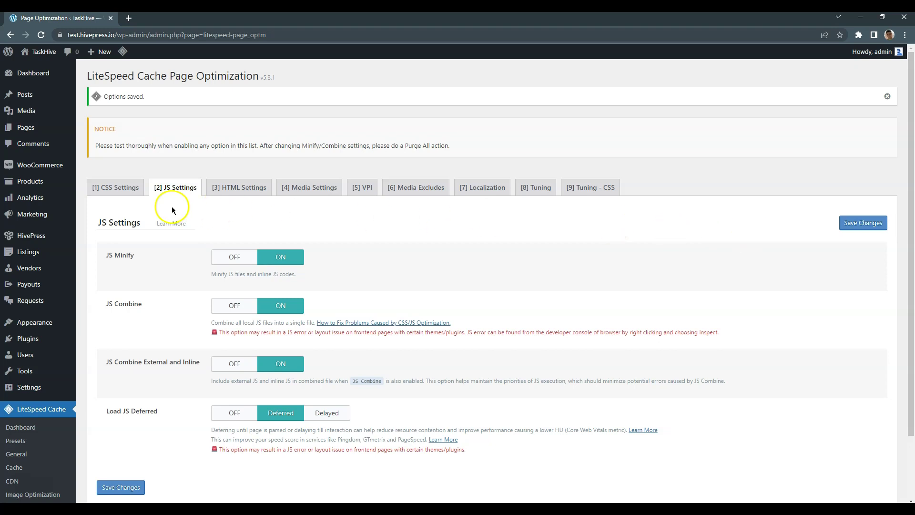
# Set Font Display Optimization to Swap in the CSS Settings
pyautogui.click(125, 190)
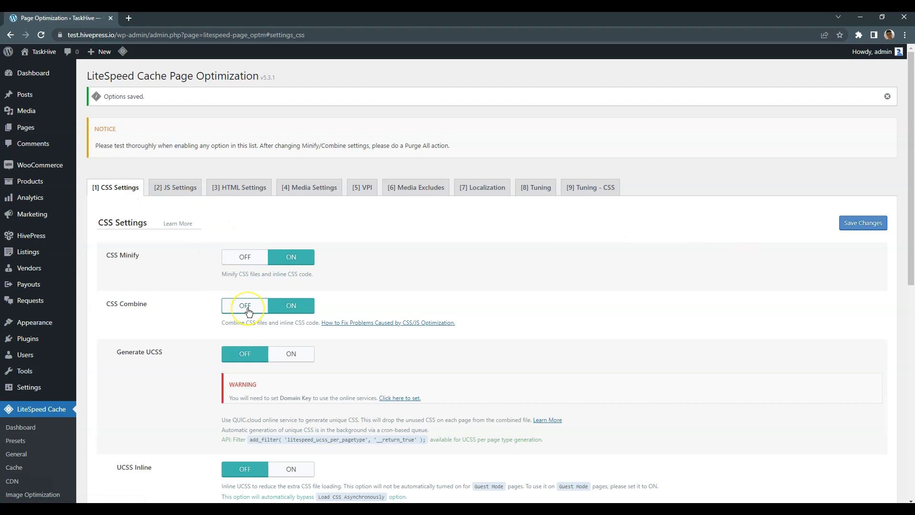
pyautogui.scroll(-5, 238, 302)
pyautogui.scroll(-4, 247, 308)
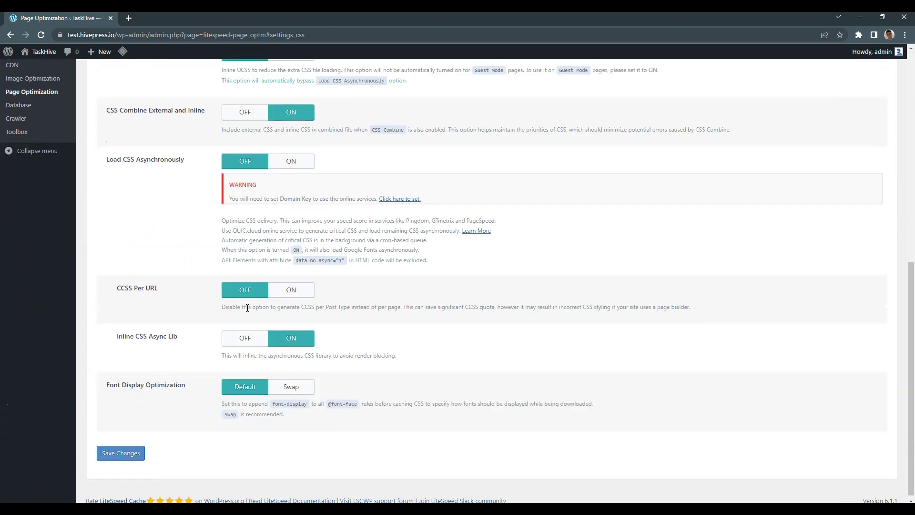
pyautogui.click(289, 384)
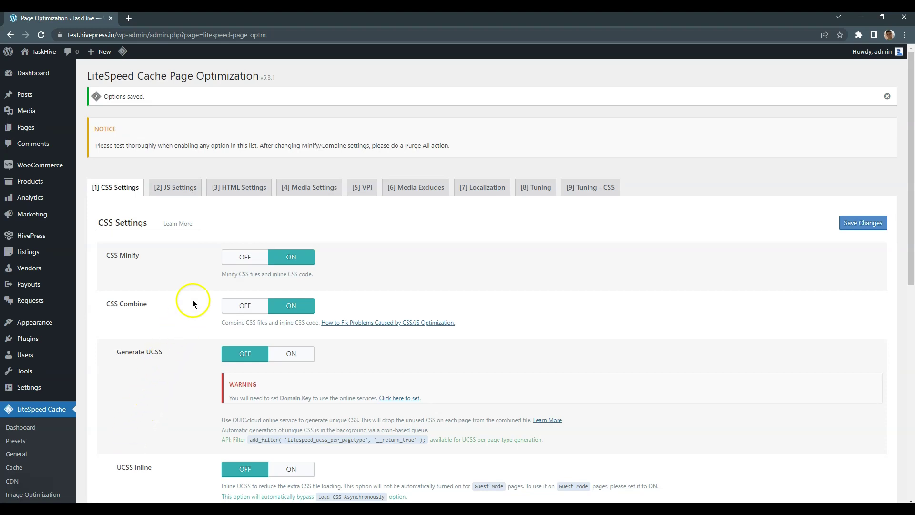
# Turn Load Google Fonts Asynchronously ON in HTML Settings and save
pyautogui.click(235, 188)
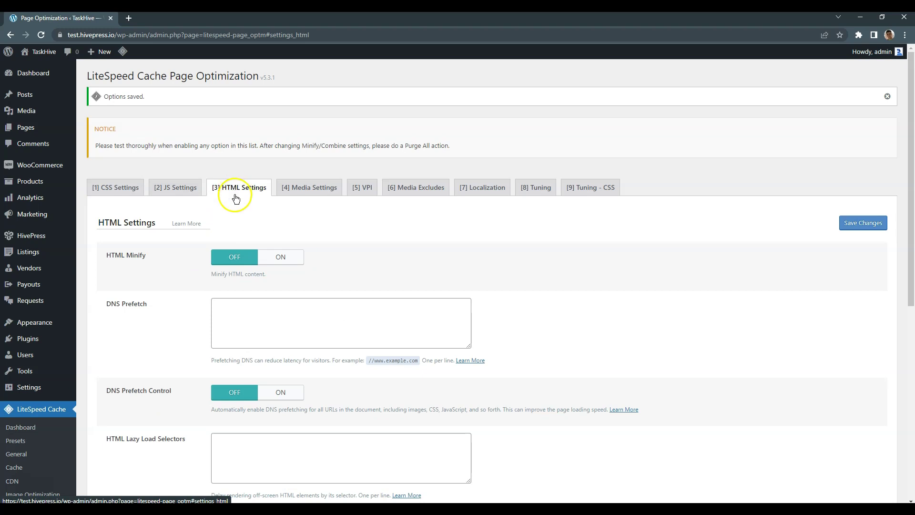
pyautogui.scroll(-2, 253, 358)
pyautogui.scroll(-5, 258, 360)
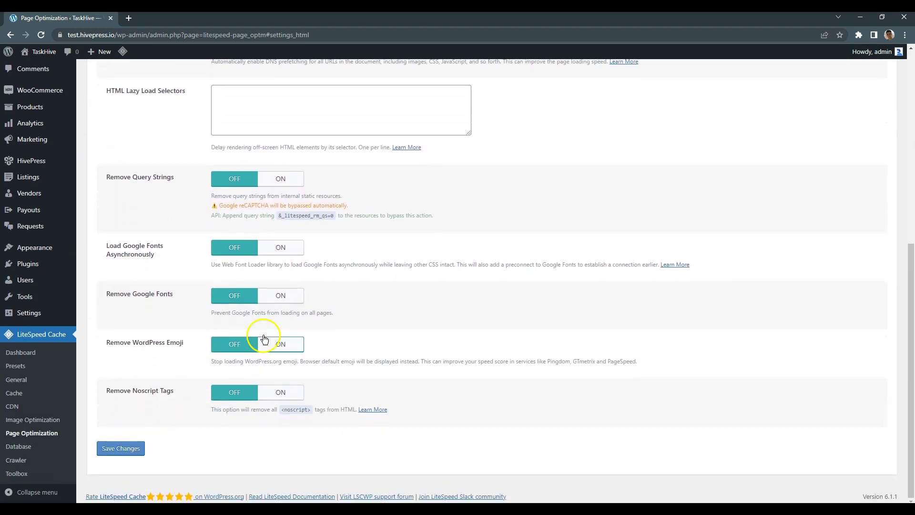
pyautogui.click(284, 248)
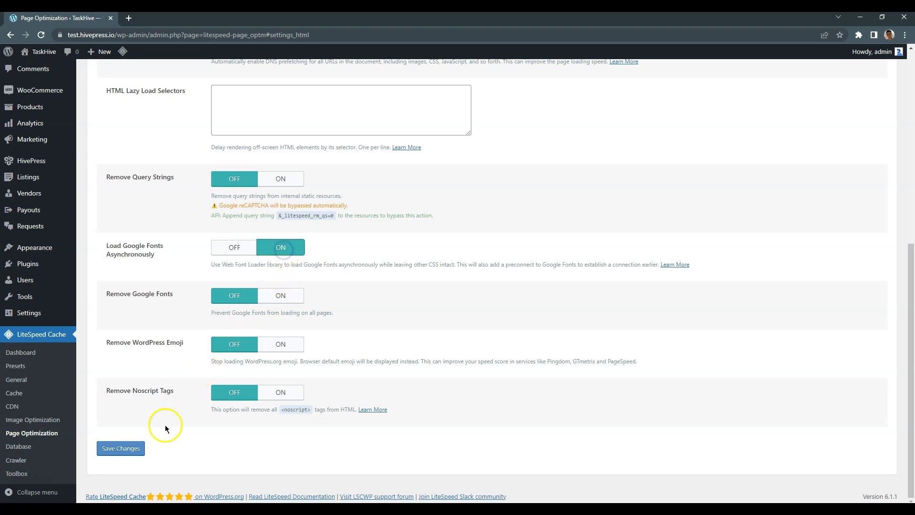
pyautogui.click(132, 451)
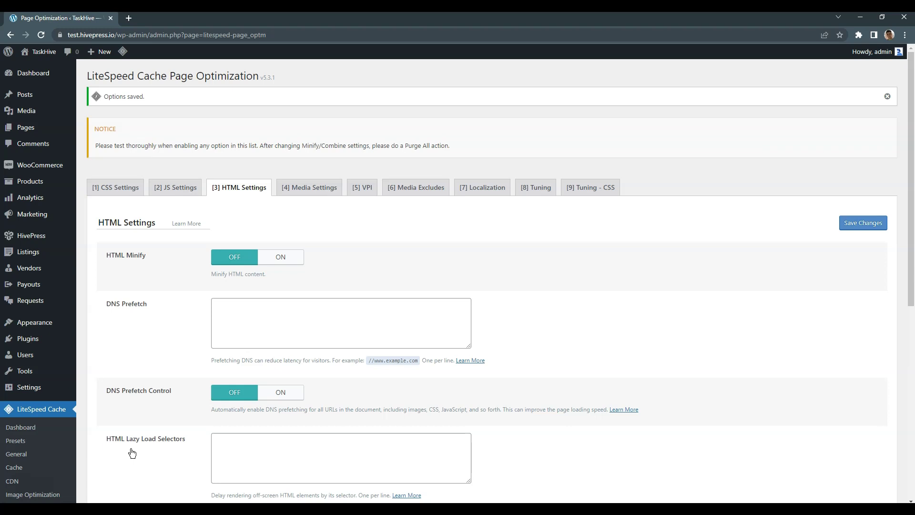
pyautogui.scroll(-3, 53, 434)
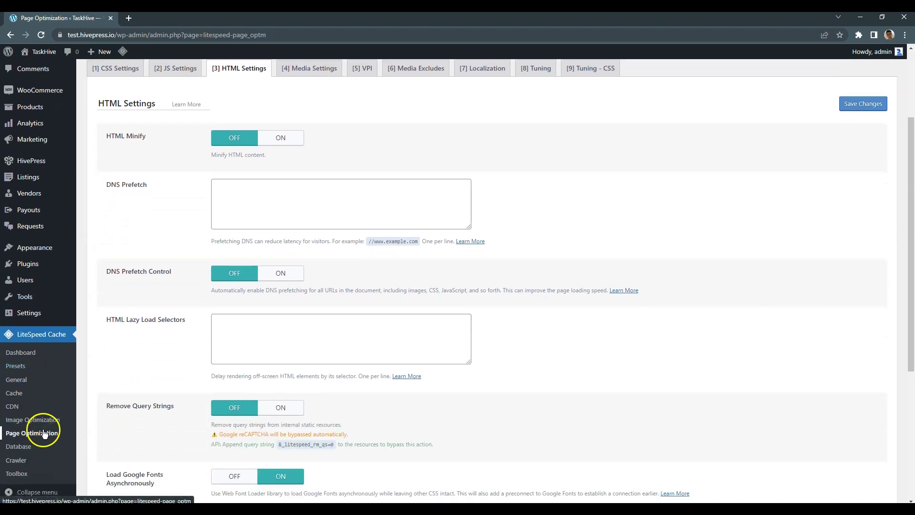
# Enable Image WebP Replacement and Auto Request Cron, save, and return to the Summary tab
pyautogui.click(33, 420)
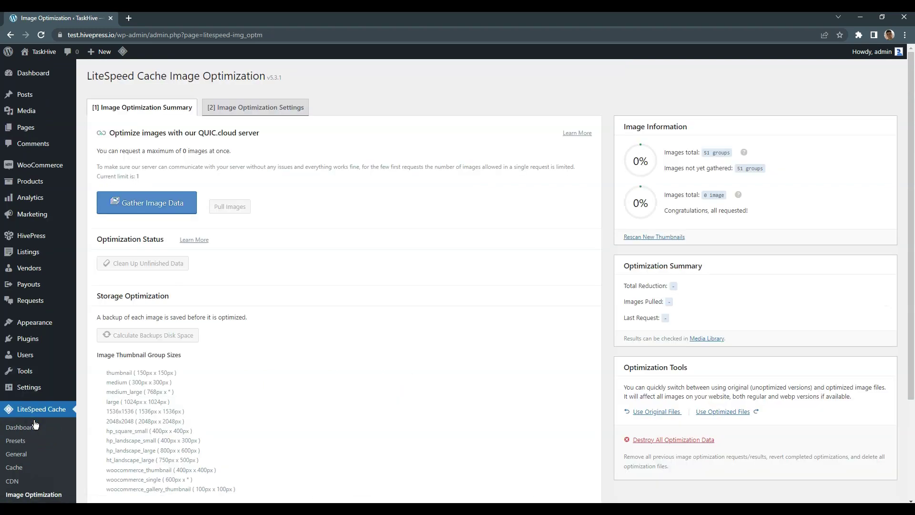
pyautogui.click(240, 105)
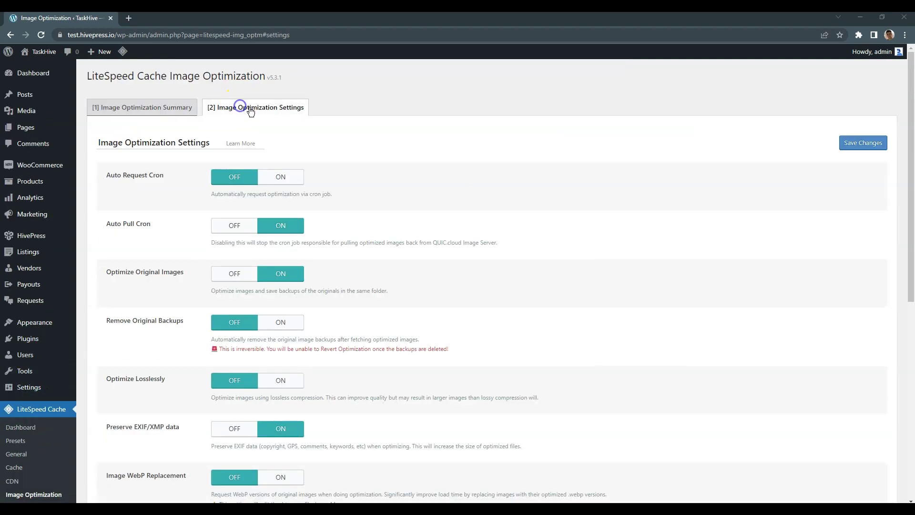
pyautogui.scroll(-3, 343, 241)
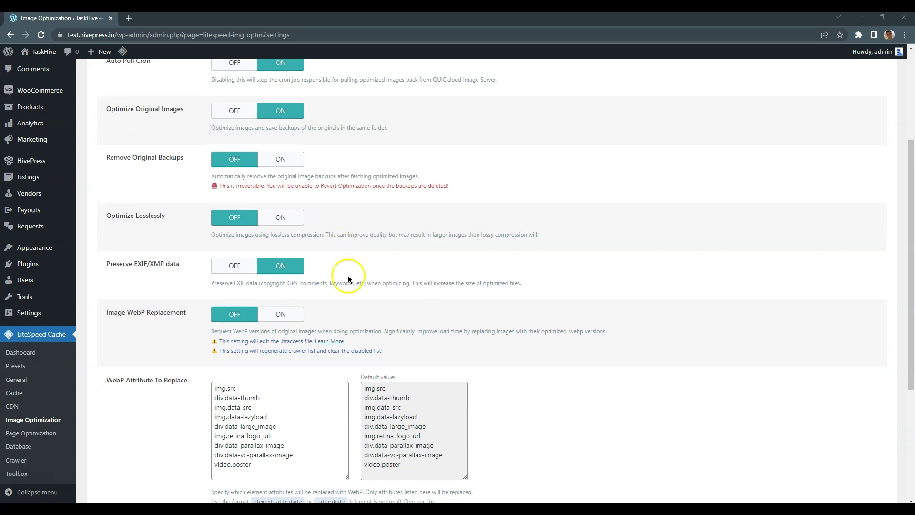
pyautogui.click(291, 315)
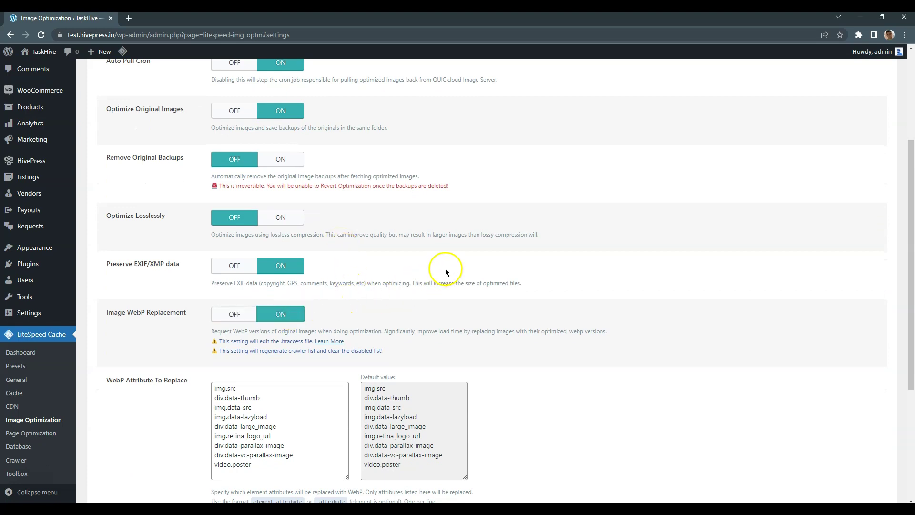
pyautogui.scroll(3, 446, 272)
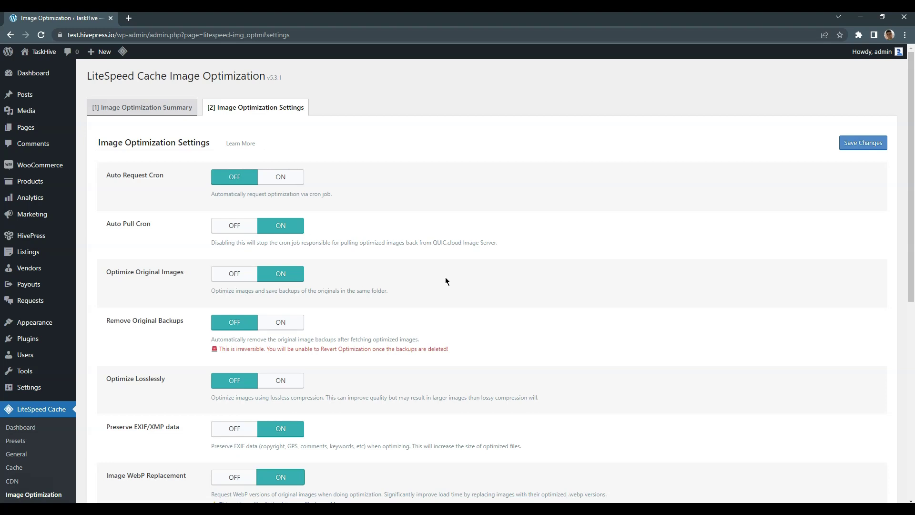
pyautogui.click(285, 182)
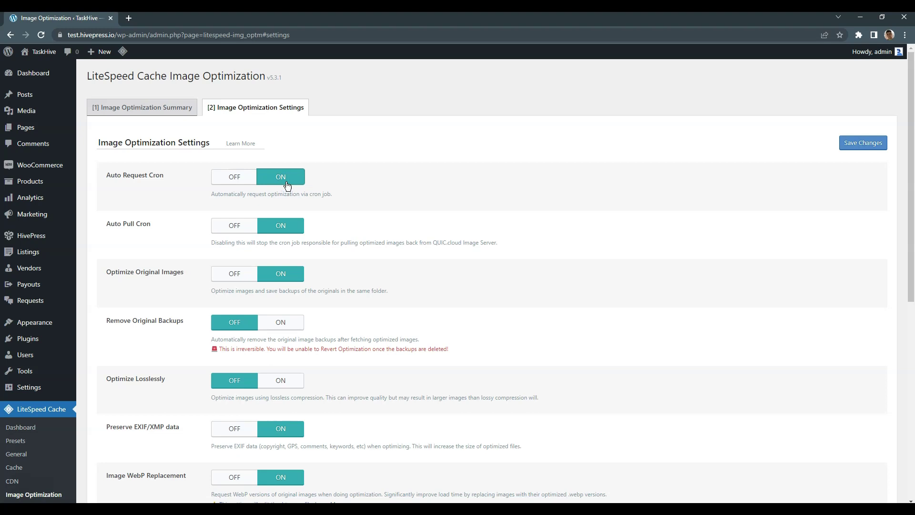
pyautogui.click(707, 174)
pyautogui.click(864, 144)
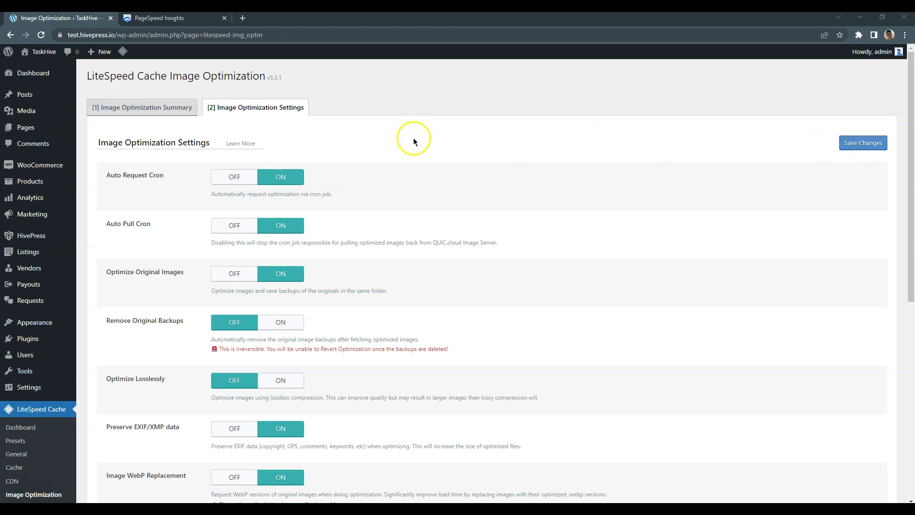
pyautogui.click(149, 109)
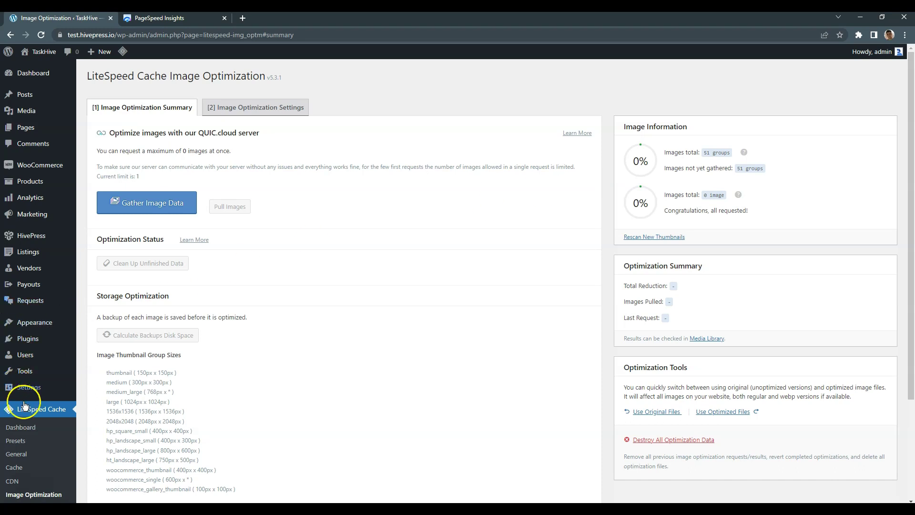
# Switch Lazy Load Iframes ON in Page Optimization's Media Settings and save
pyautogui.scroll(-3, 26, 406)
pyautogui.click(33, 433)
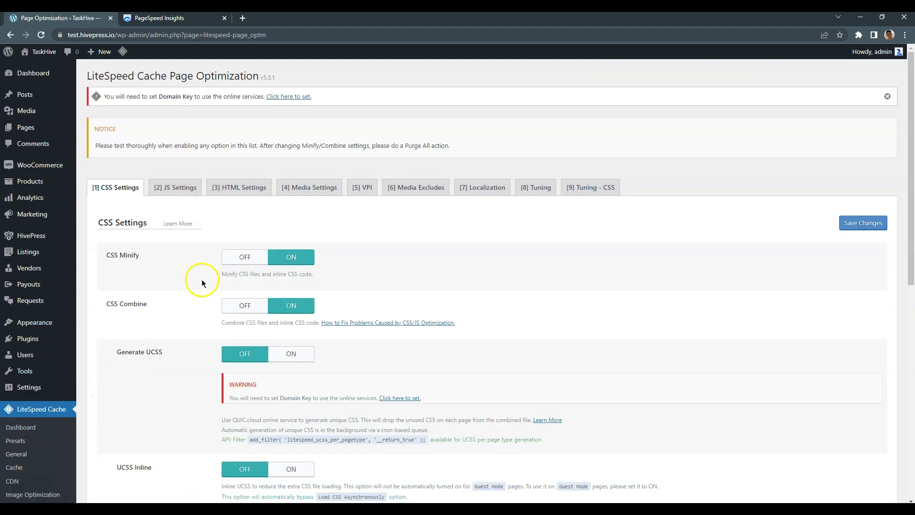
pyautogui.click(292, 188)
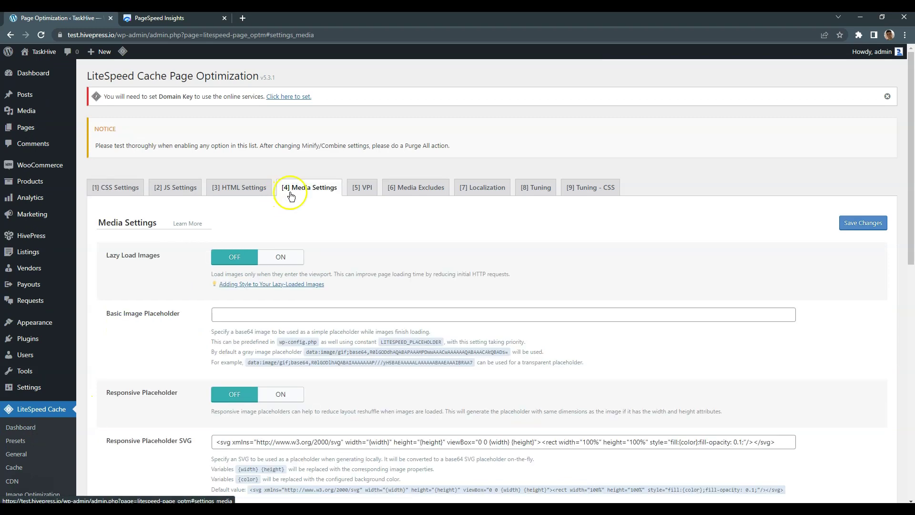
pyautogui.scroll(-10, 279, 336)
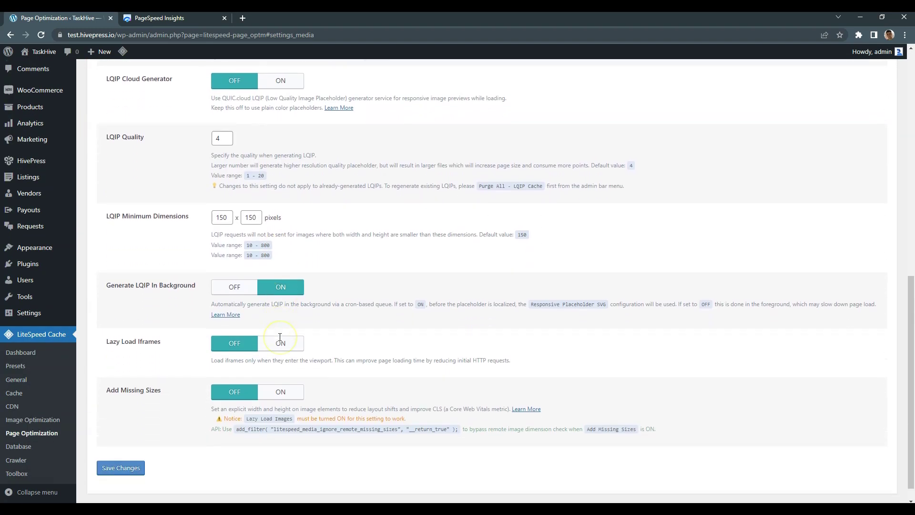
pyautogui.click(280, 324)
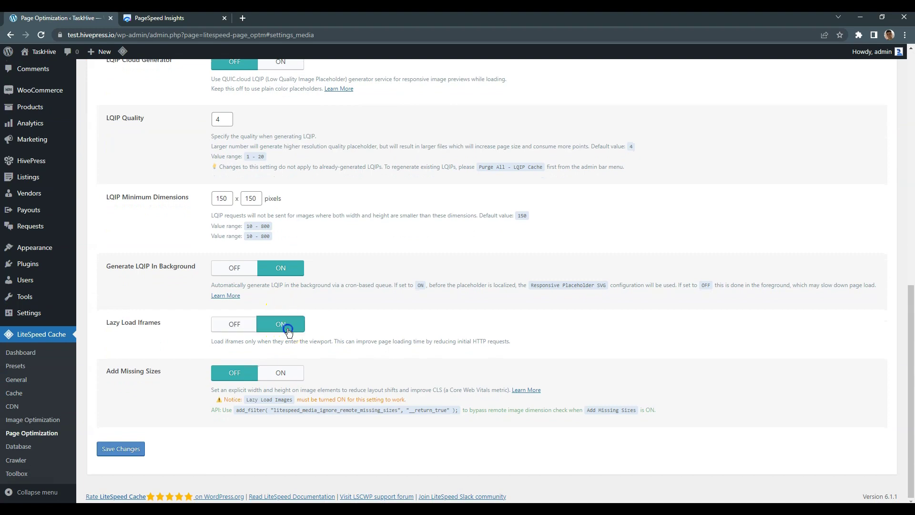
pyautogui.click(125, 450)
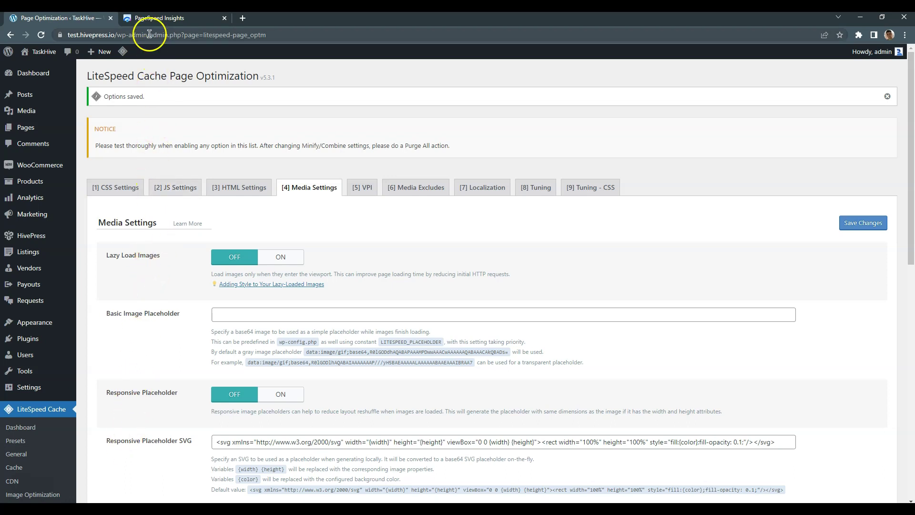
pyautogui.click(152, 18)
pyautogui.click(312, 92)
pyautogui.write('https://test.hivepress.io/')
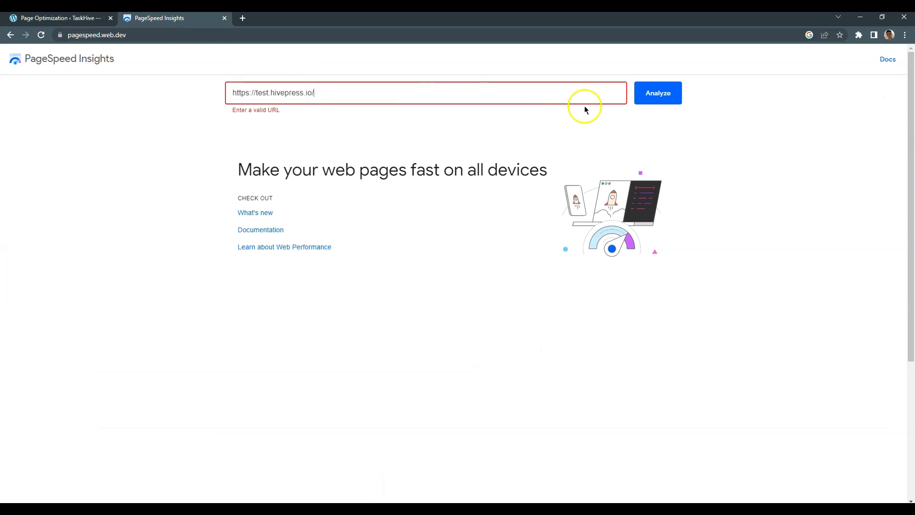
pyautogui.click(667, 94)
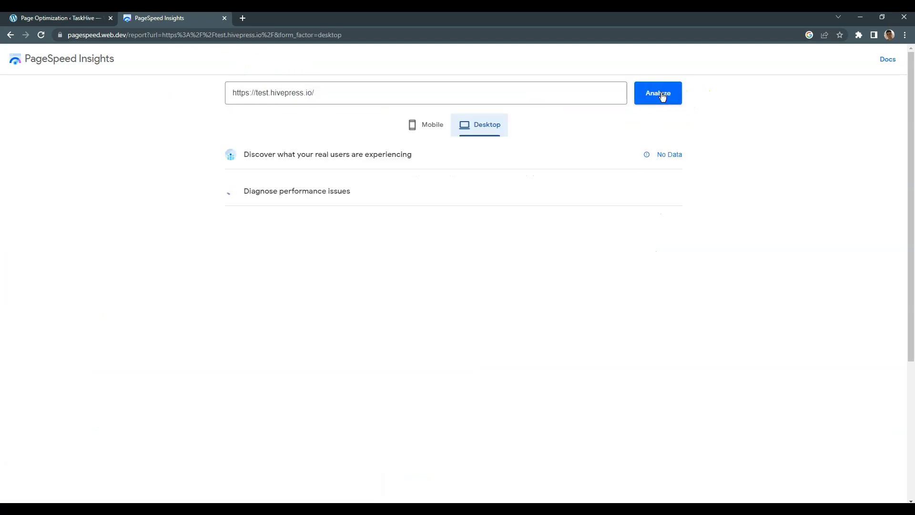